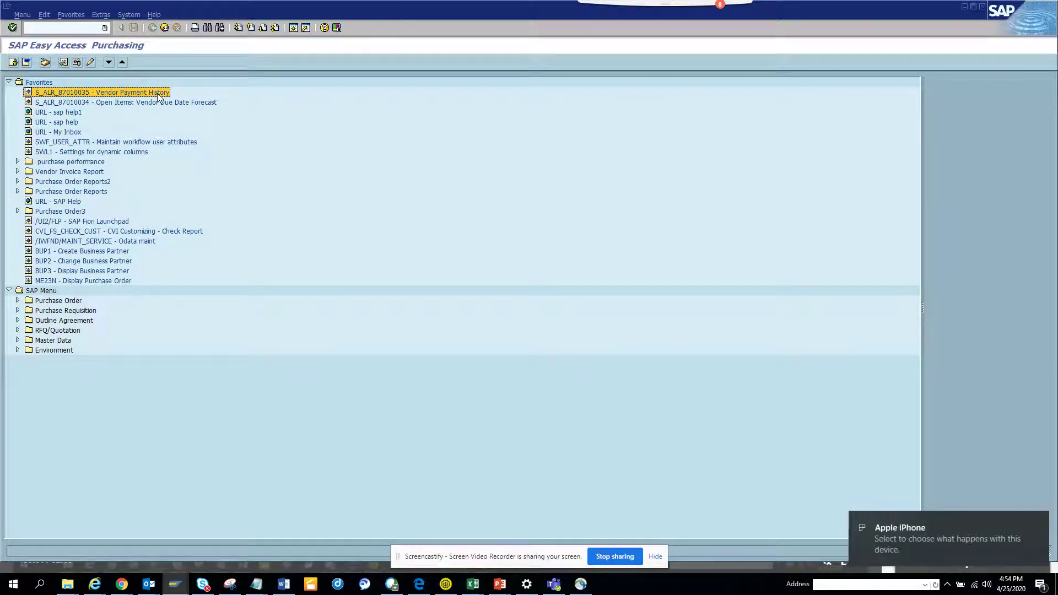
- Launch the S_ALR_87010035 Vendor Payment History favorite from SAP Easy Access
double_click(158, 93)
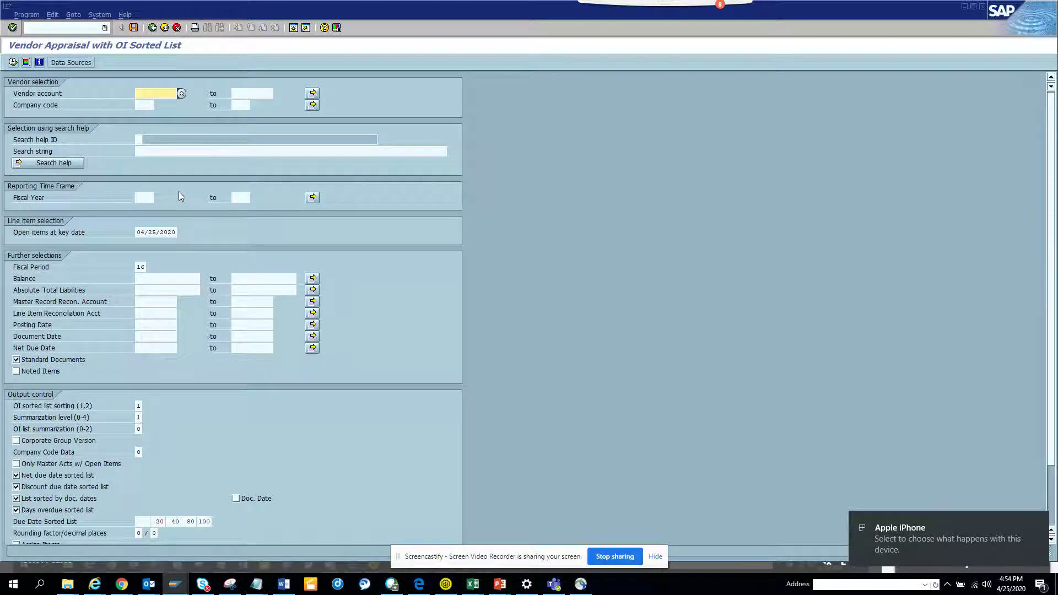
- Enter the company code and execute the Vendor Appraisal with OI Sorted List report for 1010
click(145, 108)
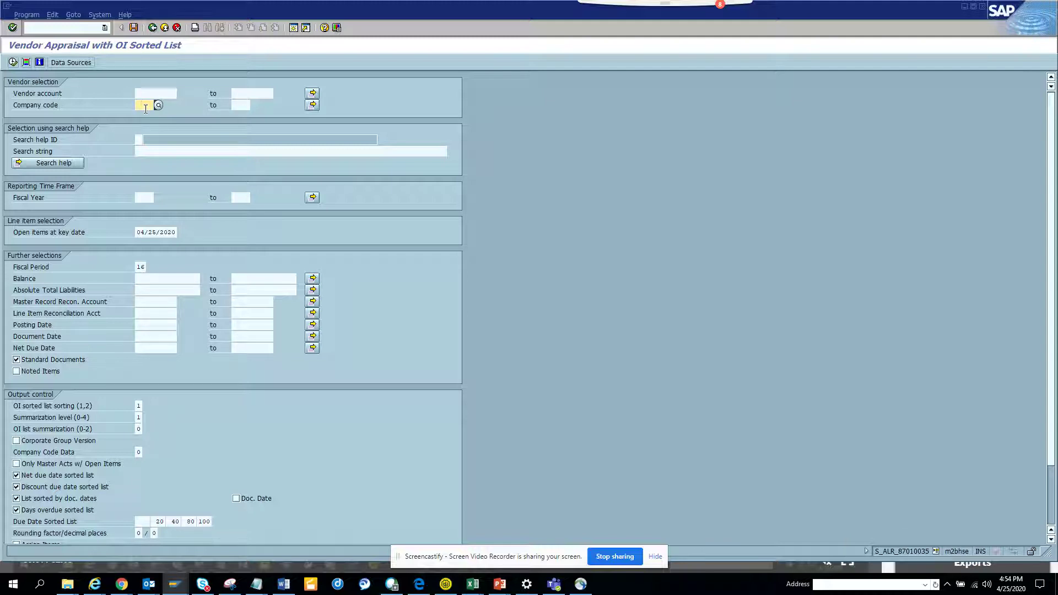
text(1000)
click(14, 64)
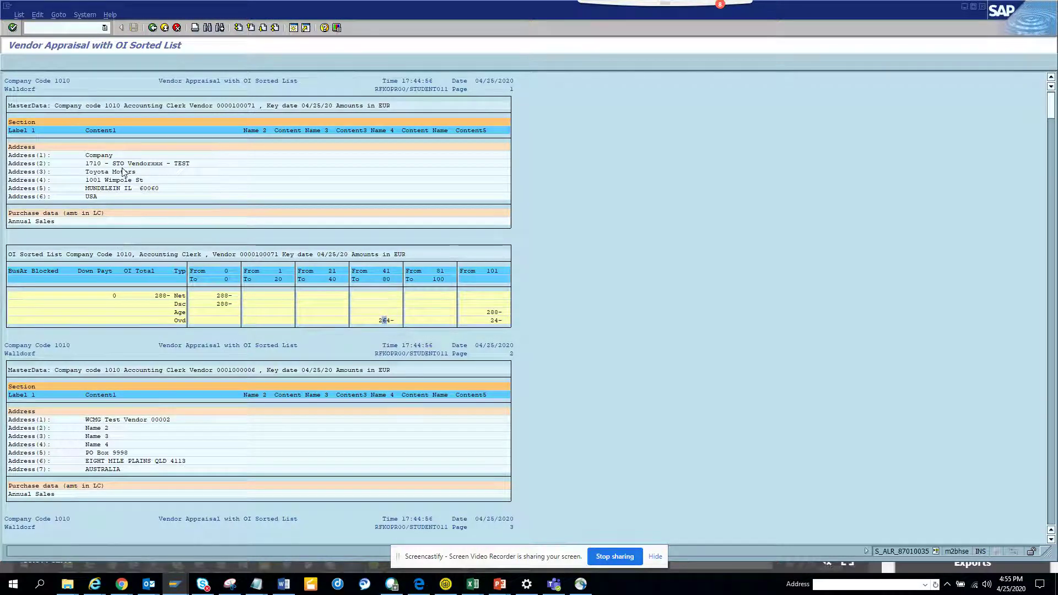
- Tick List Separation Required on the selection screen and rerun the report
click(153, 29)
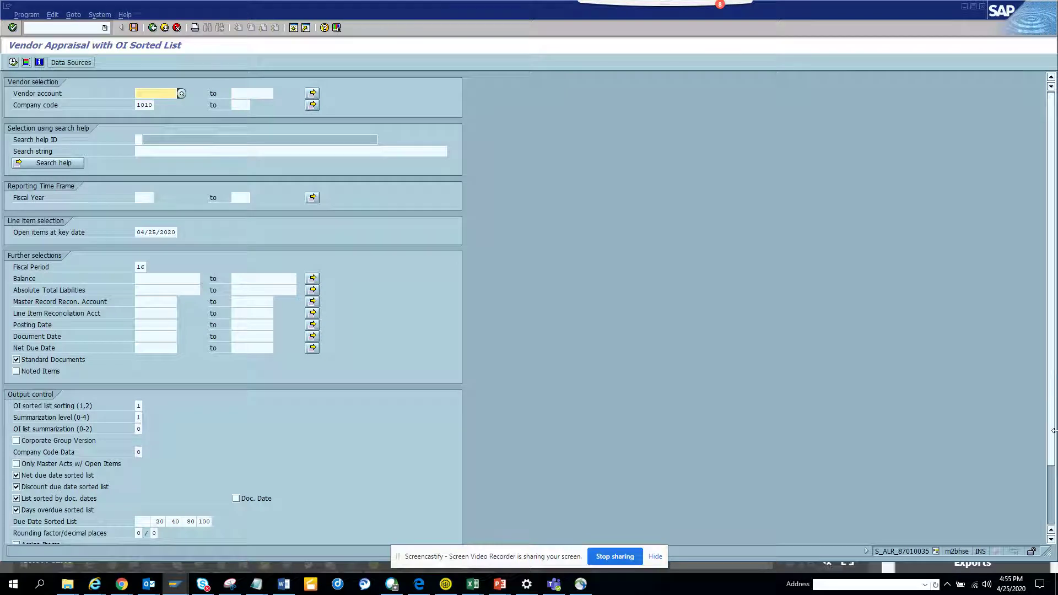
click(1052, 475)
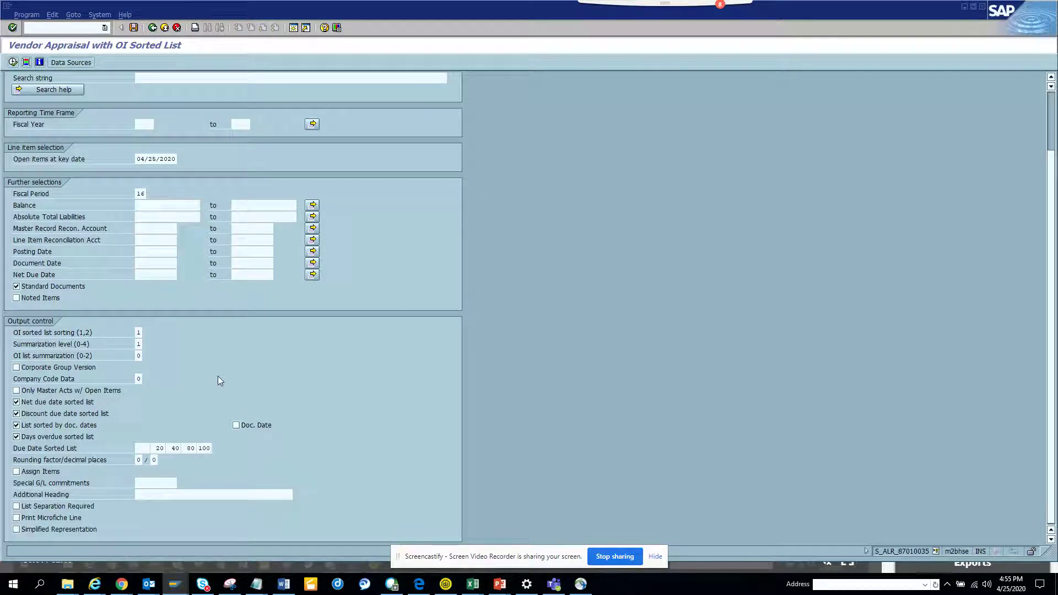
click(83, 508)
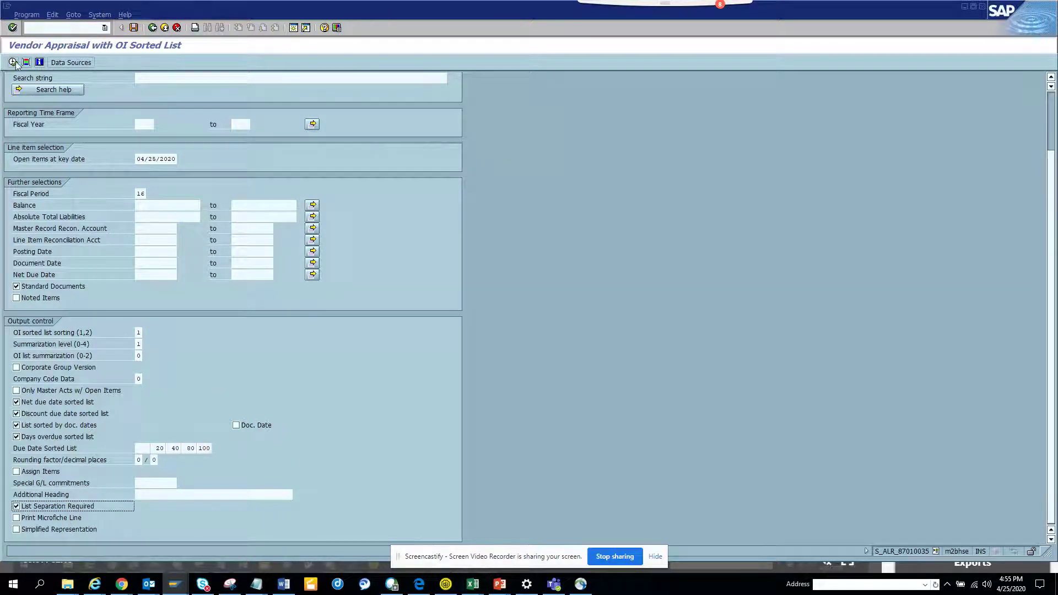
click(14, 62)
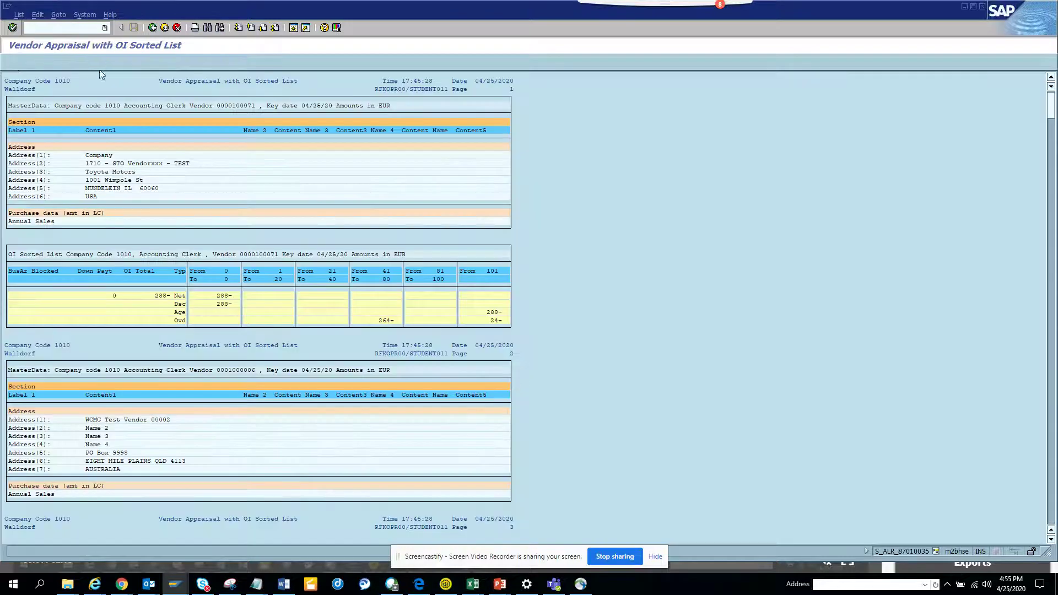
- Tick Simplified Representation and execute the report again
click(162, 28)
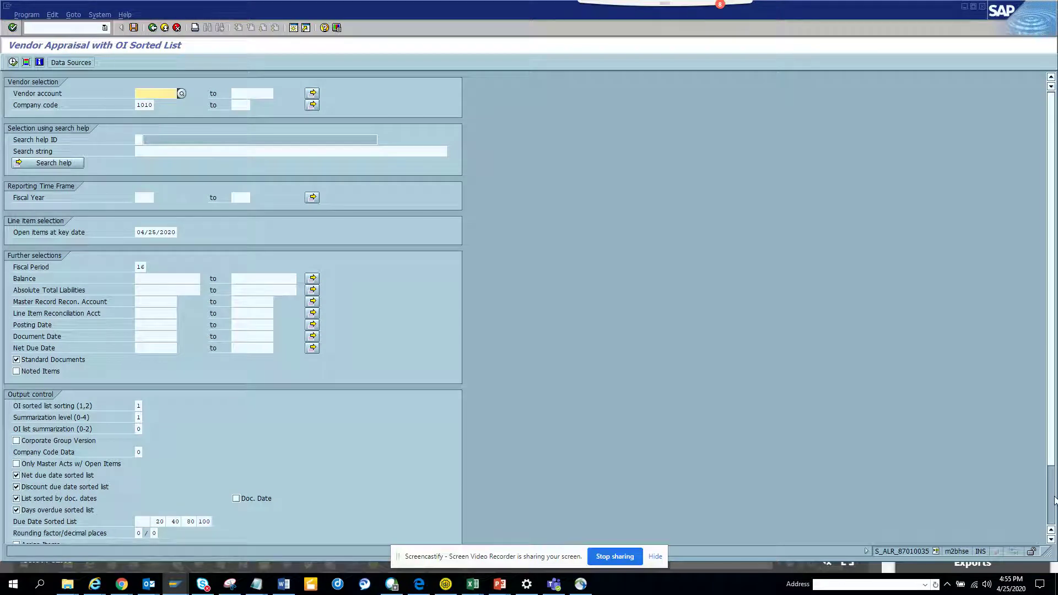
scroll(1054, 500, down, 2)
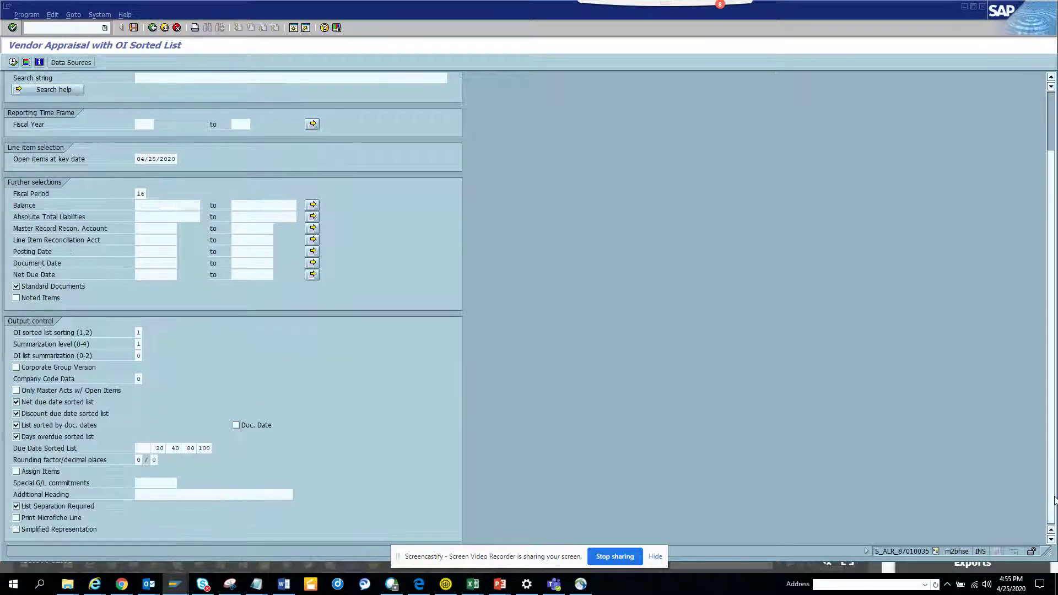
click(86, 529)
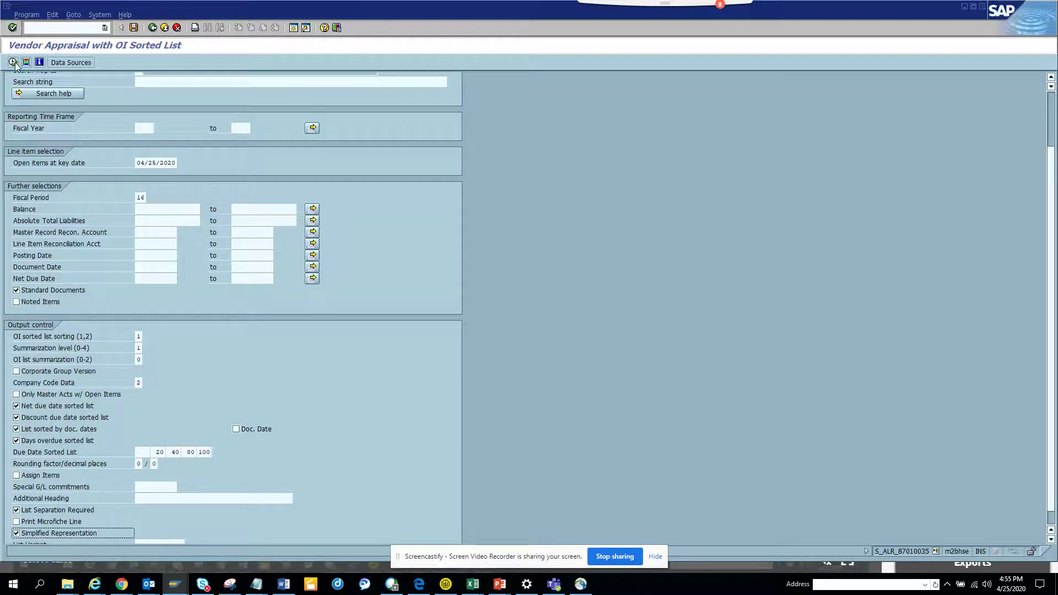
click(12, 62)
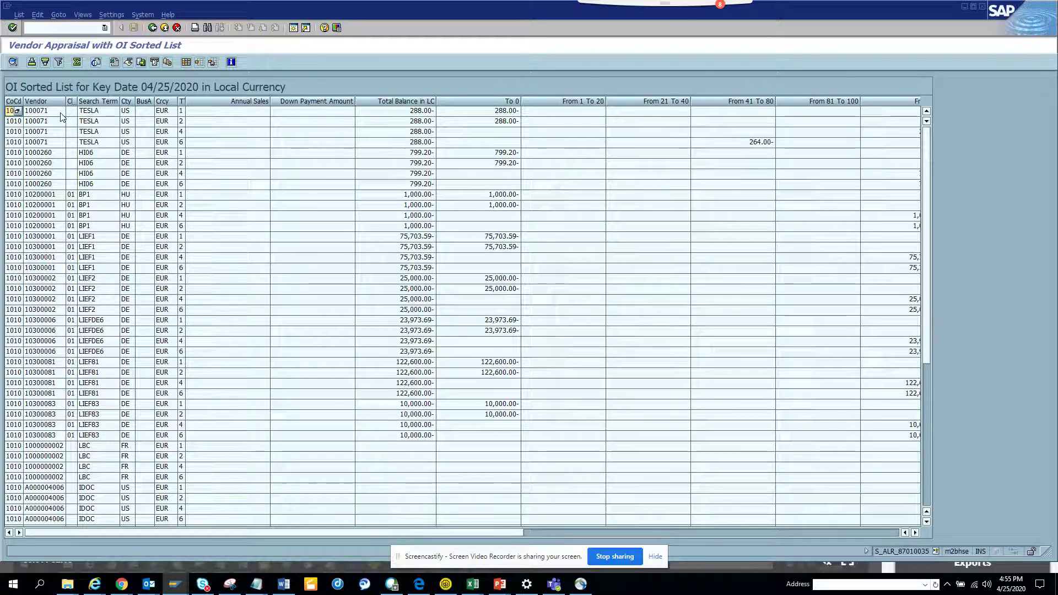
- Drill into TESLA's open line items and first invoice document, then return to the grid
click(57, 114)
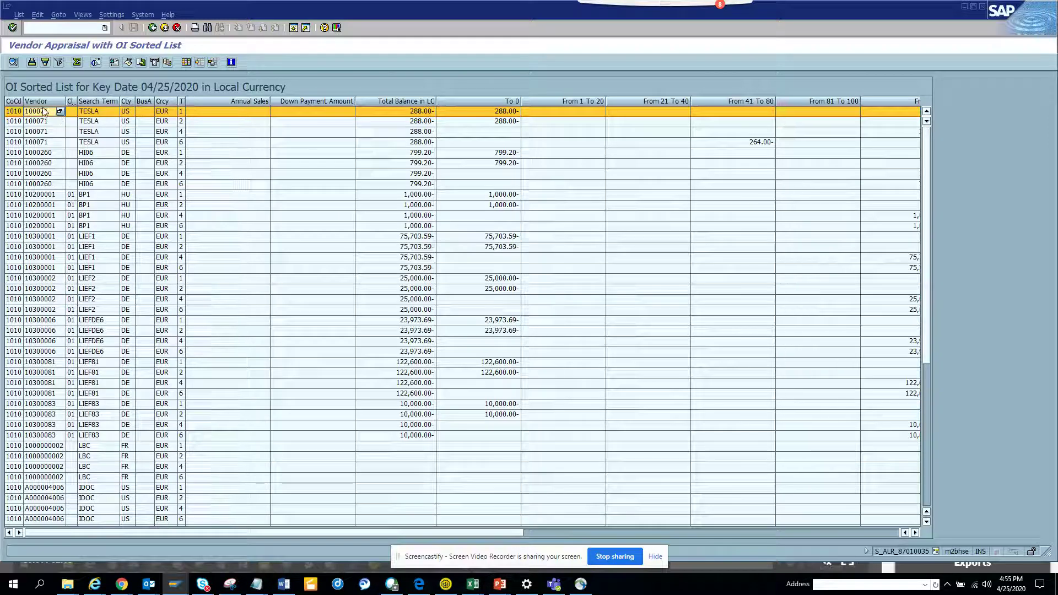
double_click(45, 112)
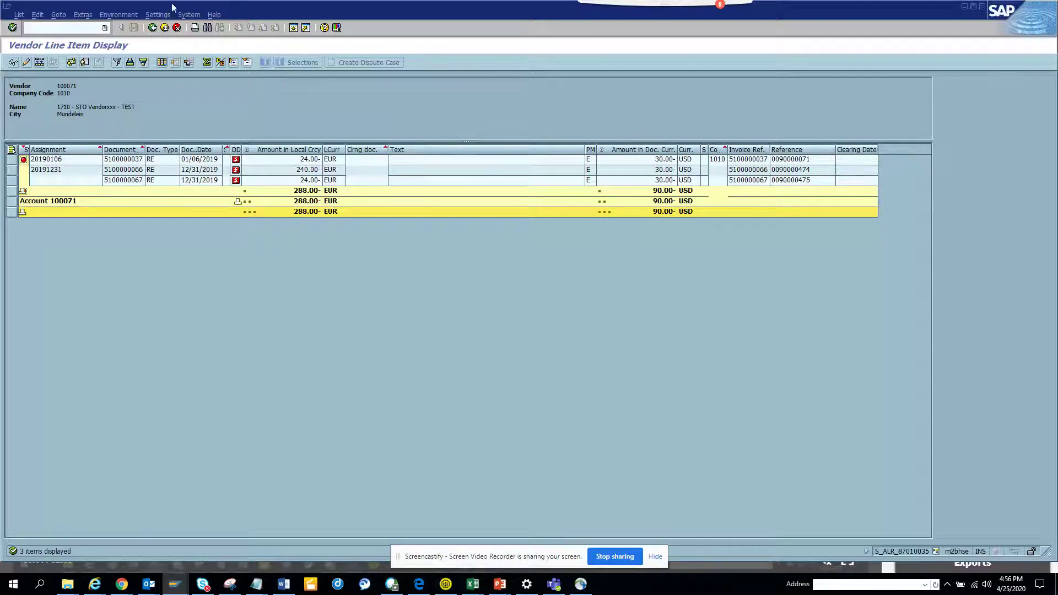
double_click(140, 161)
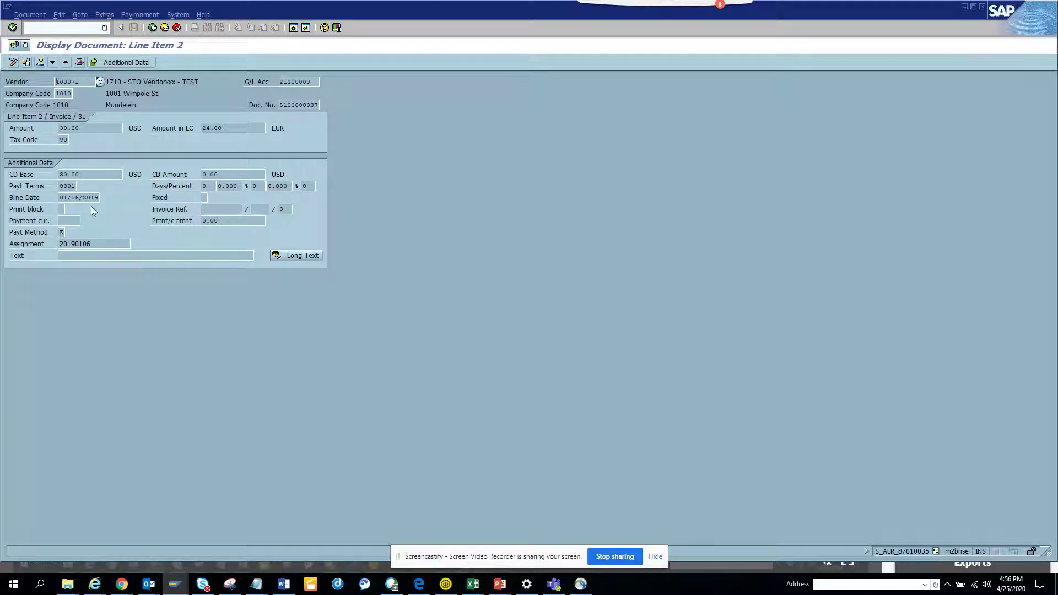
click(153, 28)
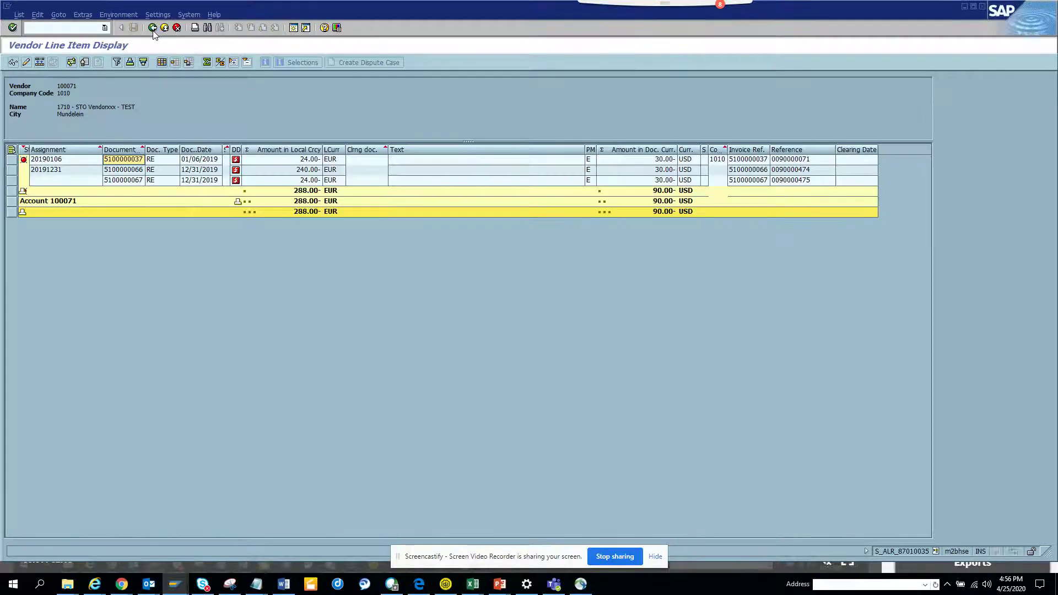
click(152, 29)
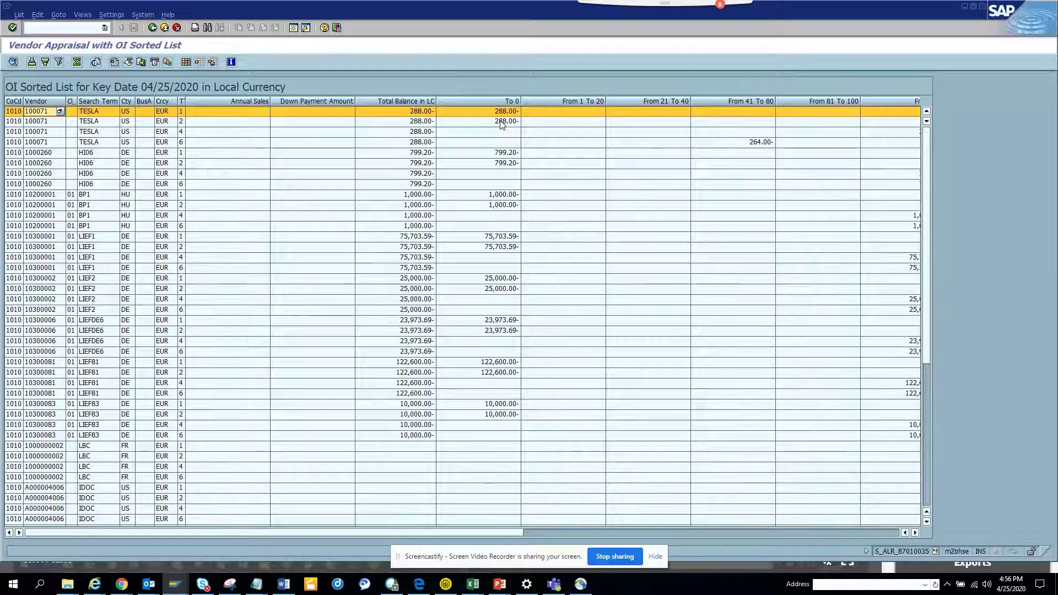
click(761, 143)
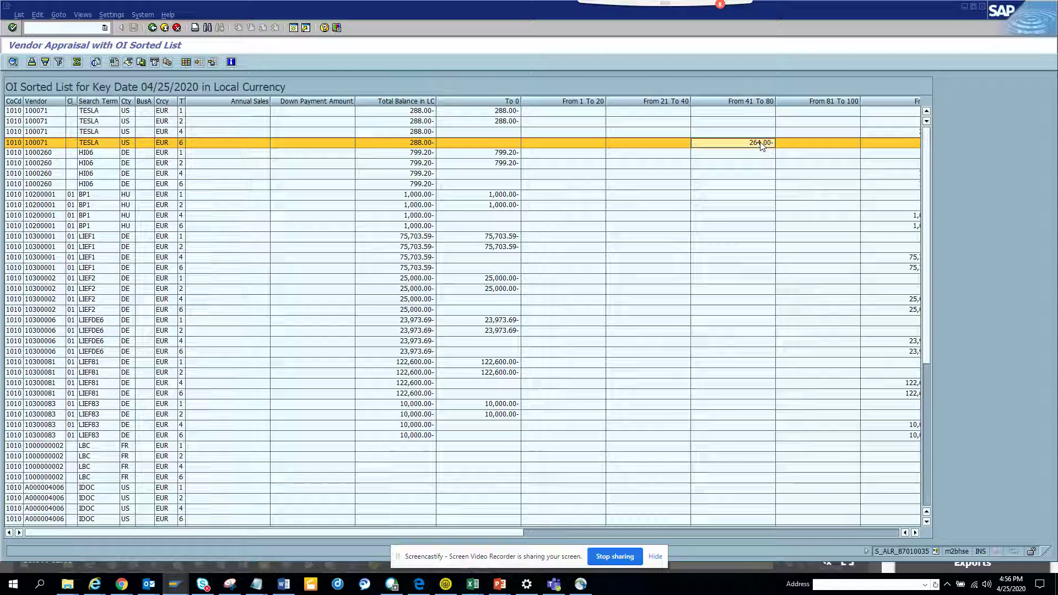
- Inspect the invoice line item behind TESLA's 264.00- amount in the 41–80 bucket, then return
double_click(761, 143)
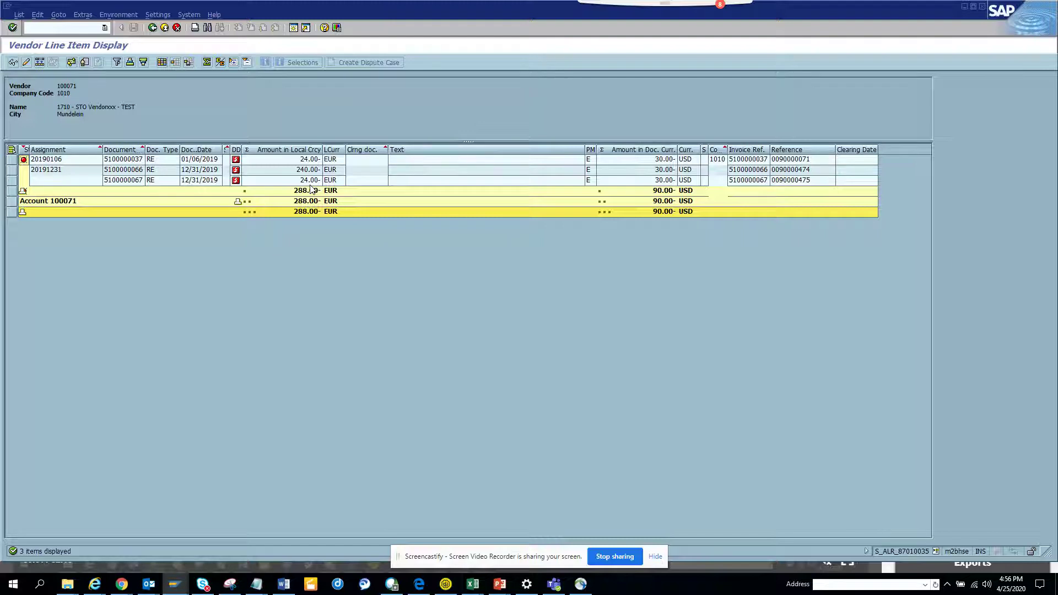
double_click(139, 172)
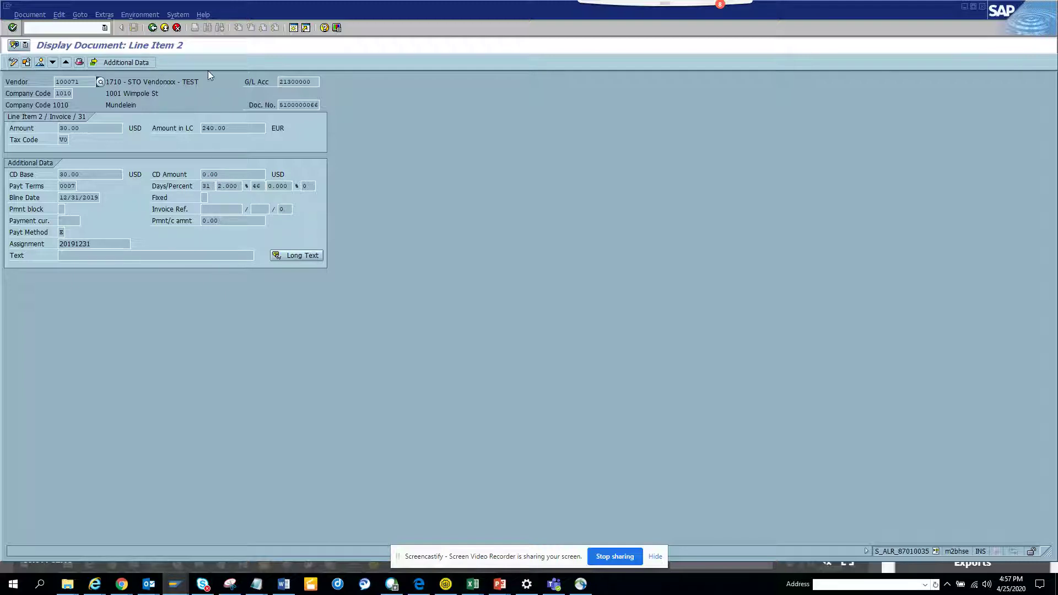
click(152, 28)
click(152, 28)
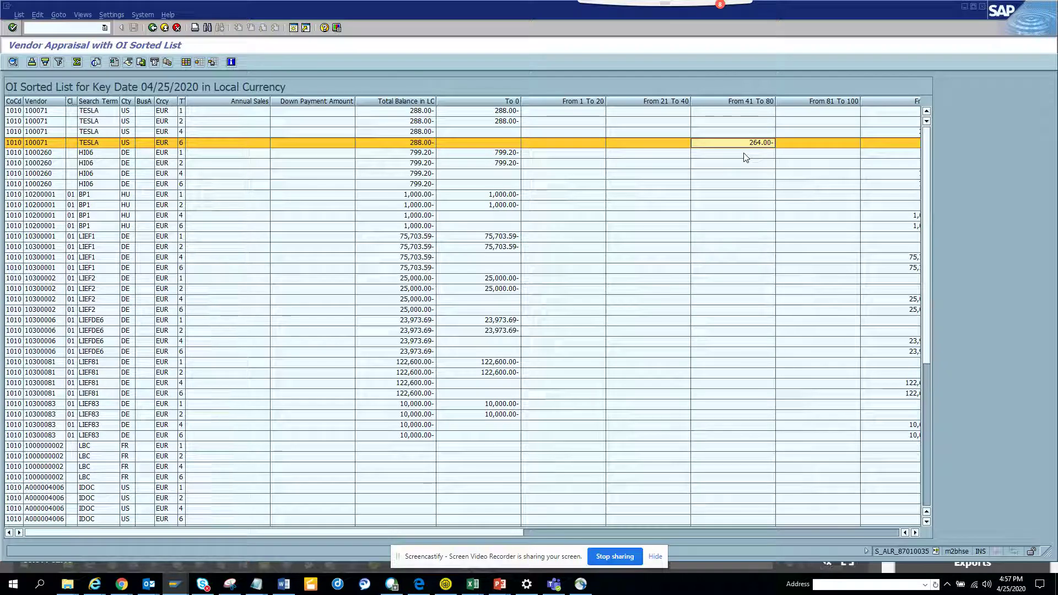
scroll(930, 419, down, 8)
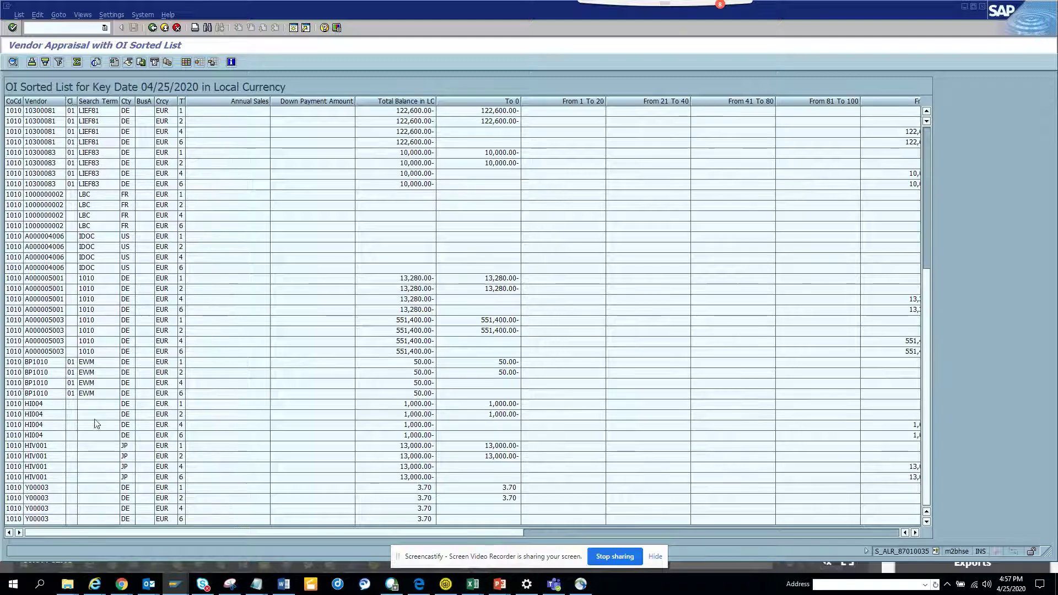
double_click(492, 450)
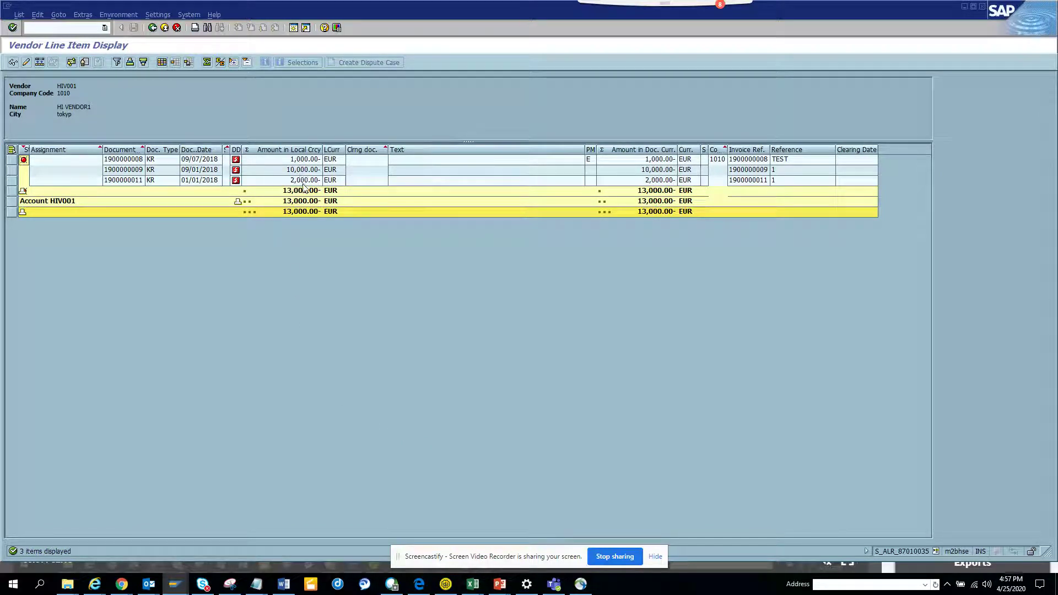
double_click(140, 181)
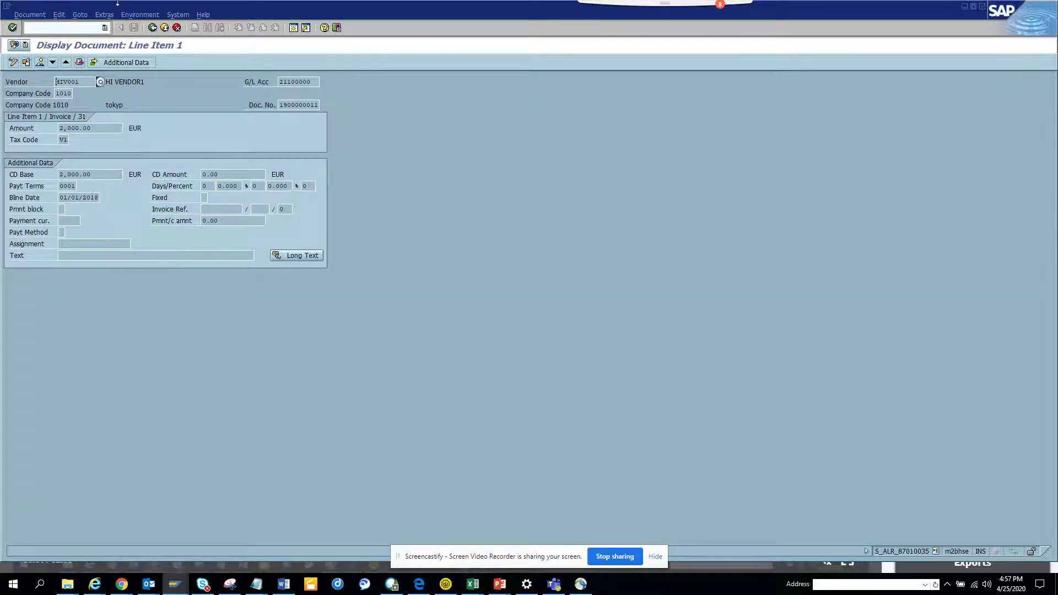
click(153, 27)
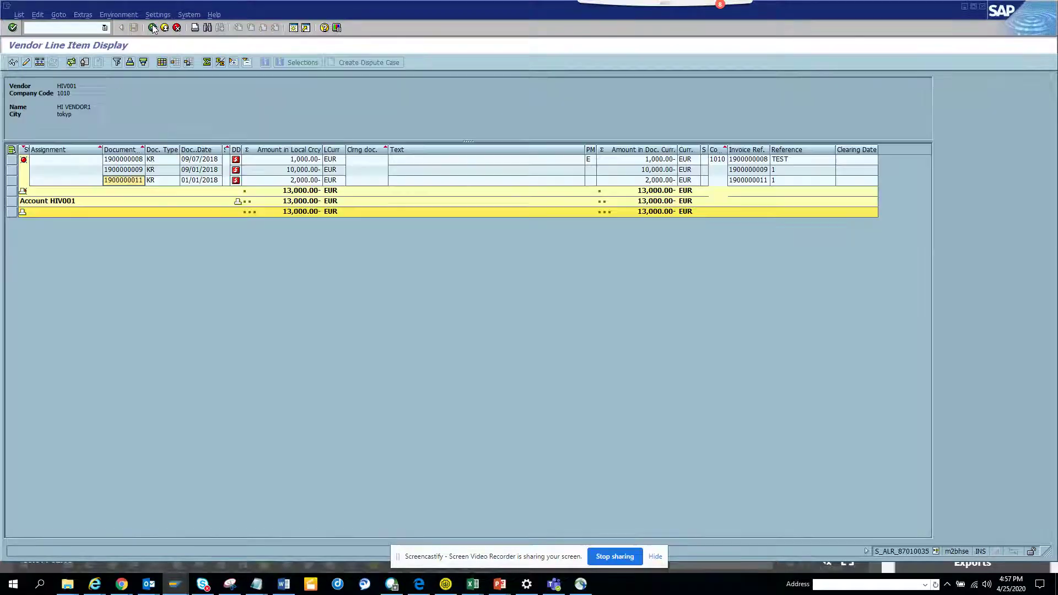
click(153, 27)
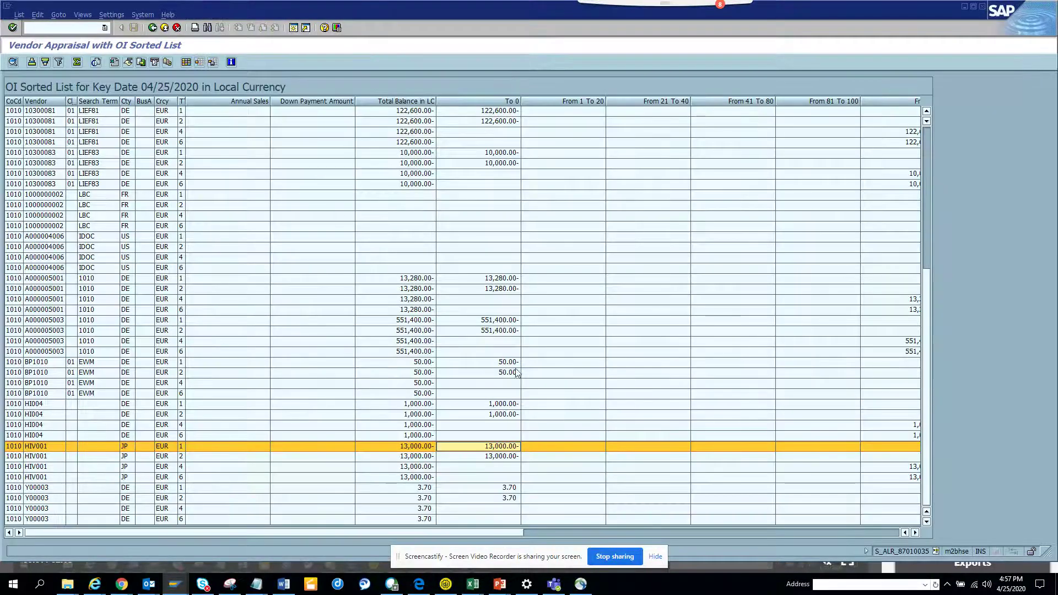
click(835, 534)
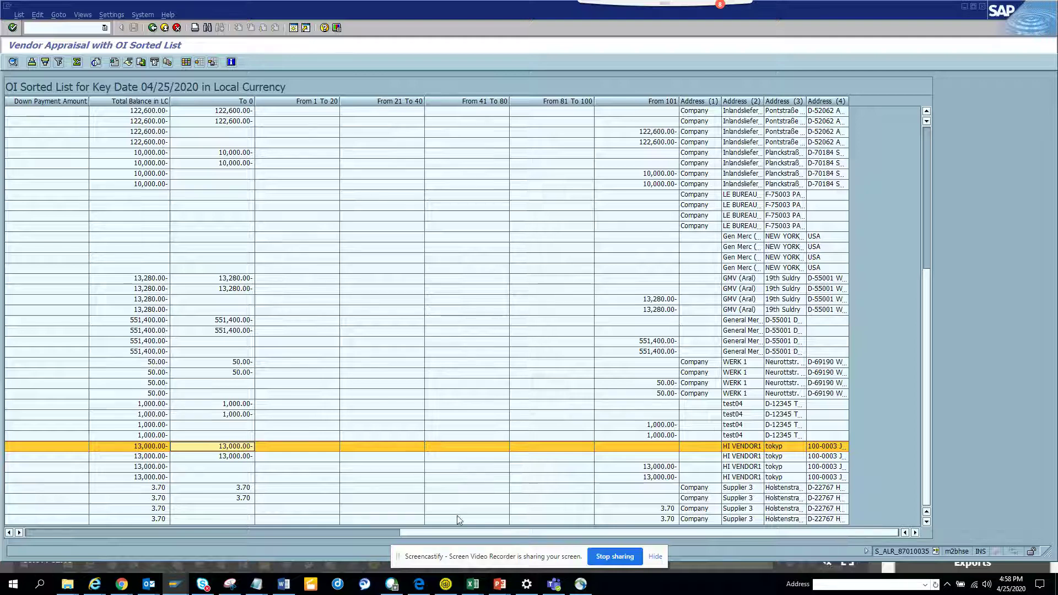
click(183, 533)
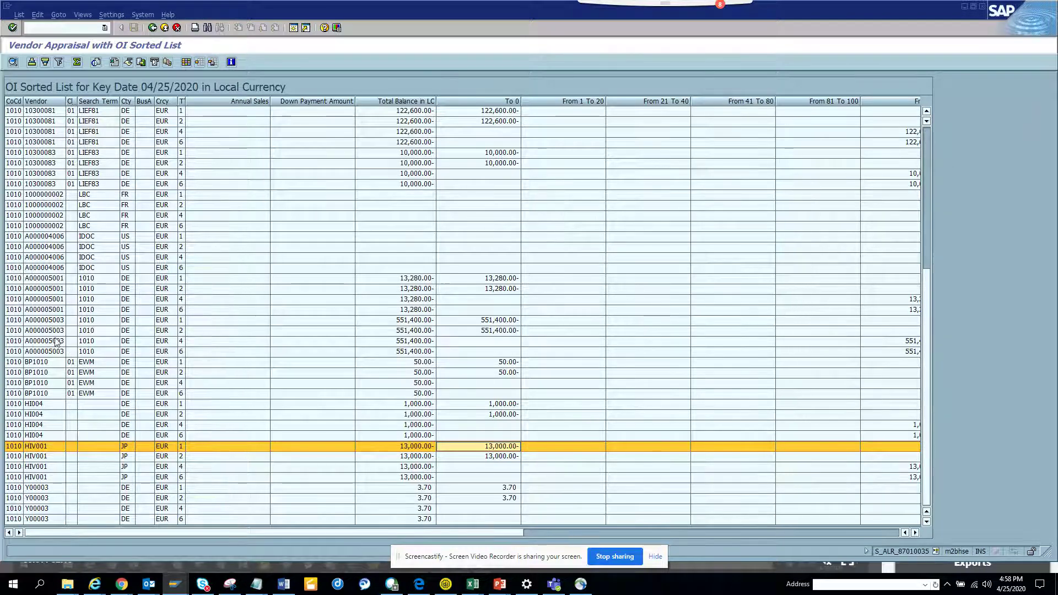
double_click(117, 323)
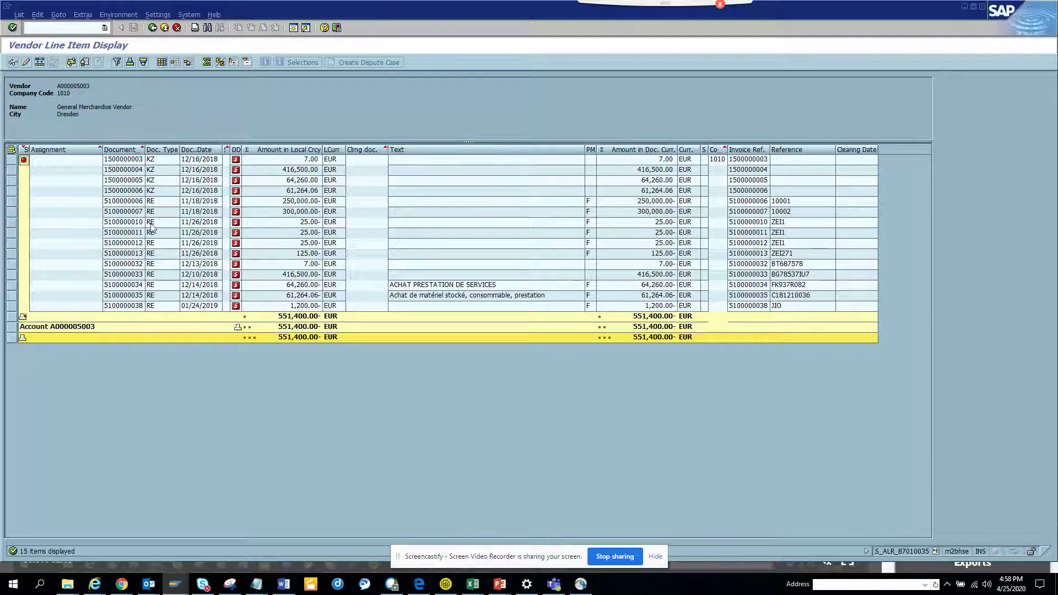
click(152, 27)
click(170, 132)
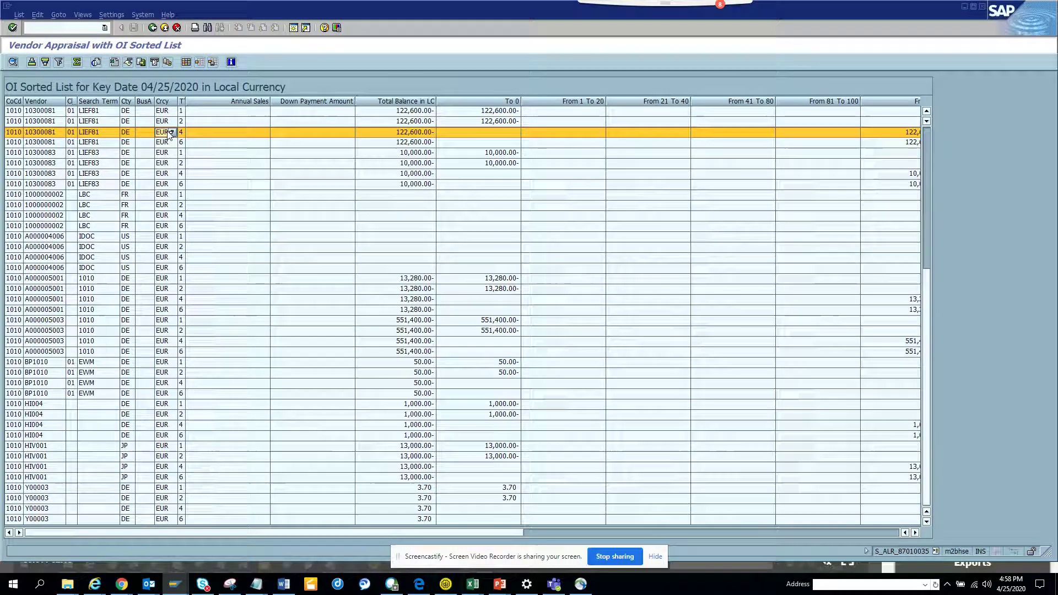
double_click(170, 133)
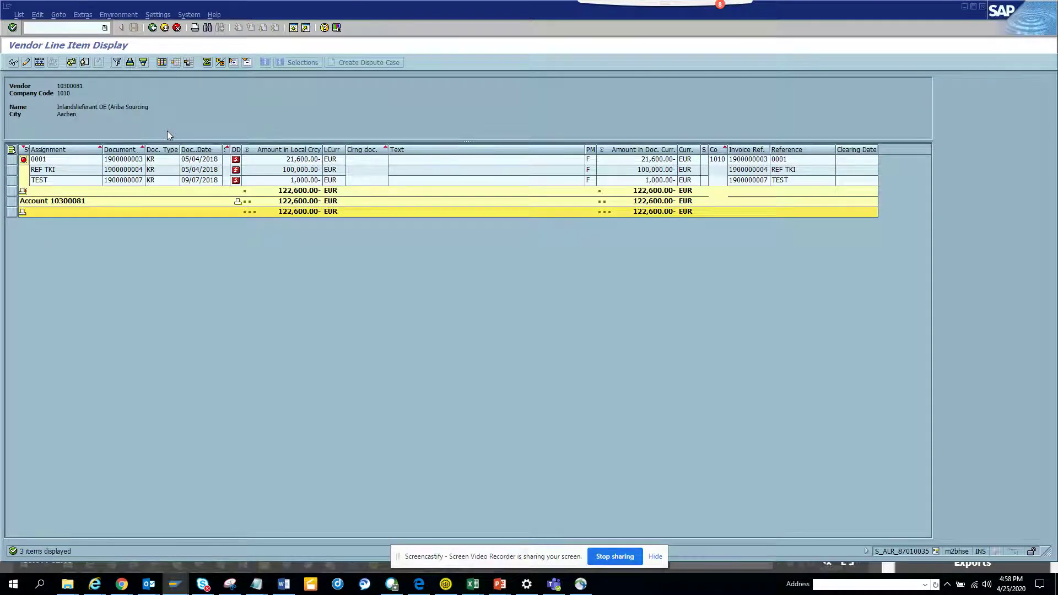
click(134, 160)
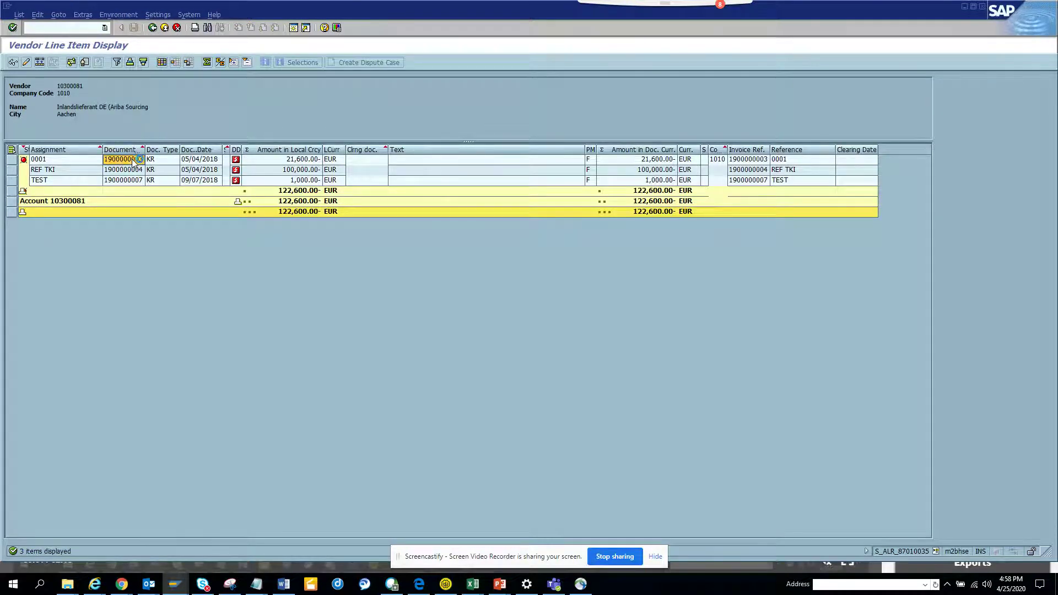
double_click(134, 160)
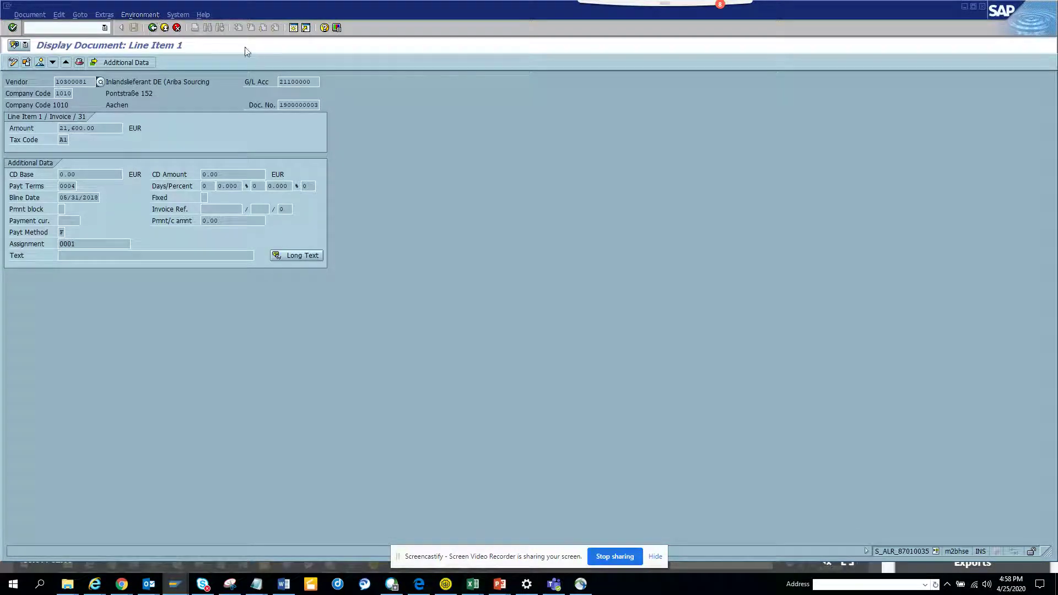
click(152, 27)
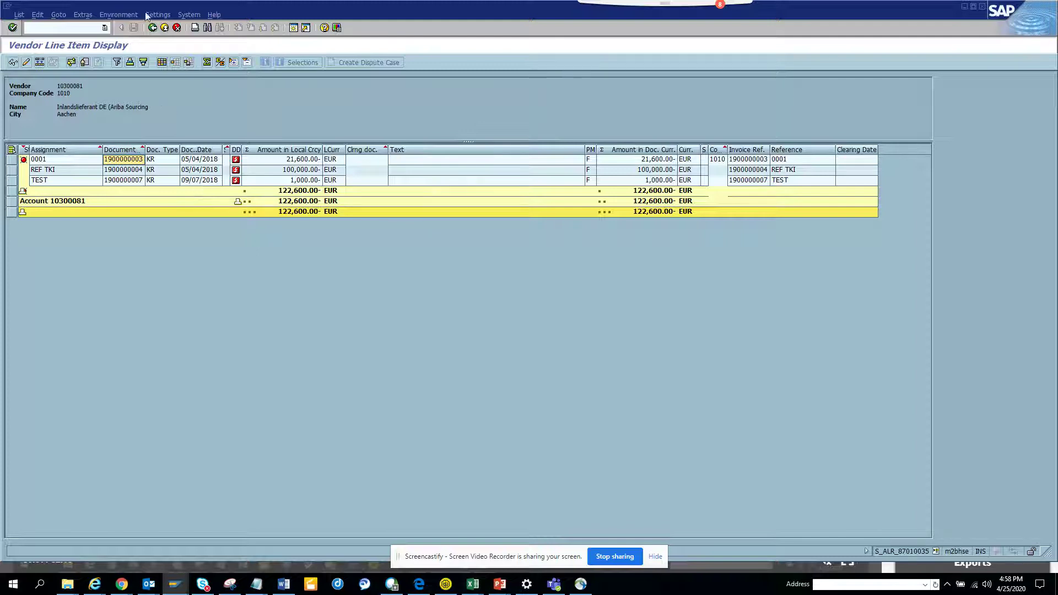
click(154, 27)
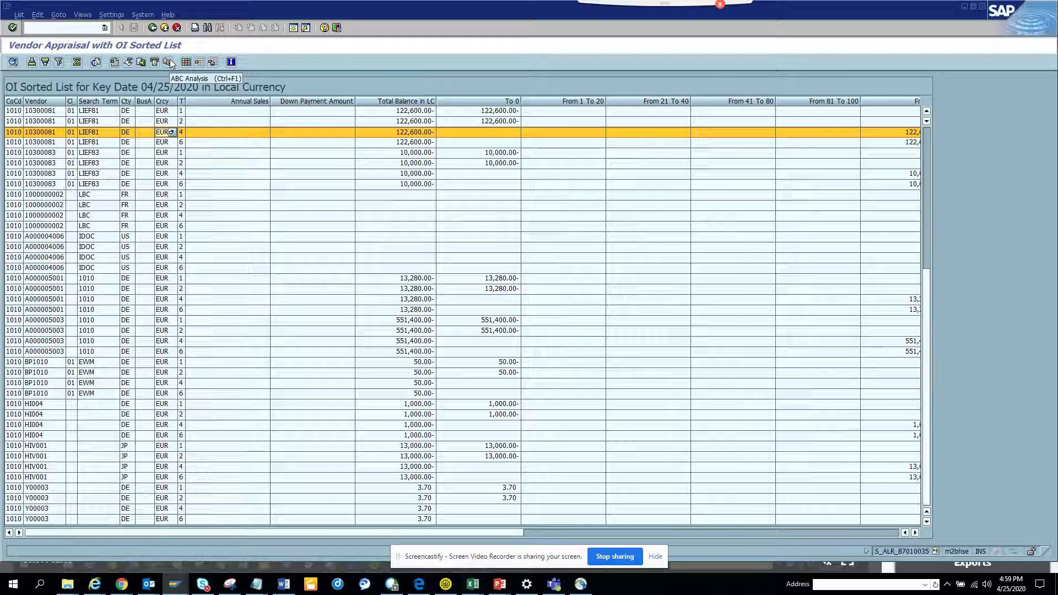
- Return to the selection screen and show the System > Status details
click(148, 25)
click(100, 14)
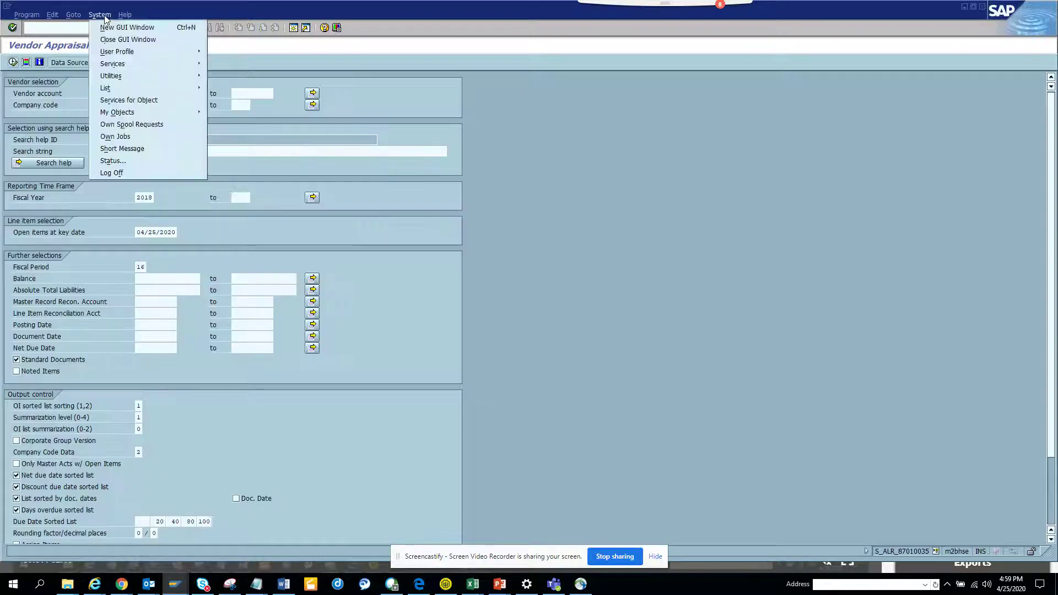
click(128, 161)
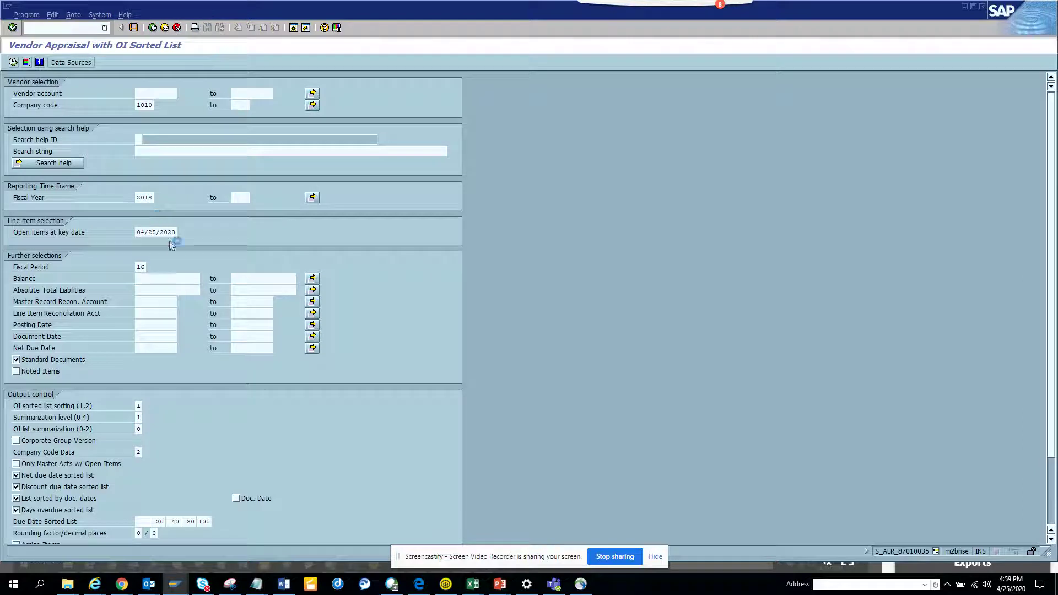